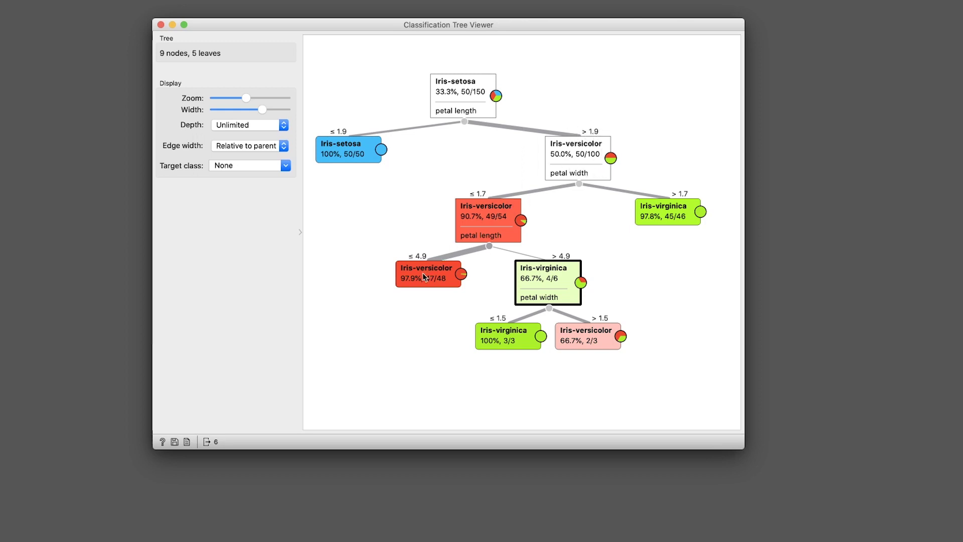
- Reduce the zoom and the width of the classification tree so it displays more compactly
mouse_move(409, 271)
mouse_move(246, 100)
mouse_down()
mouse_move(232, 99)
mouse_move(272, 107)
mouse_move(217, 111)
mouse_move(250, 116)
mouse_up()
click(236, 110)
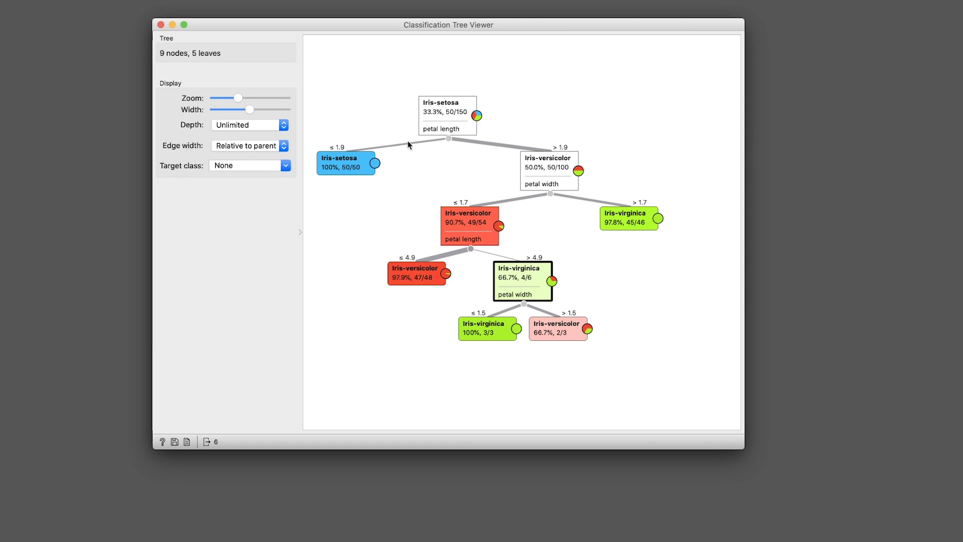
- Try the tree's edge width as Relative to root, and set it to Fixed
click(273, 145)
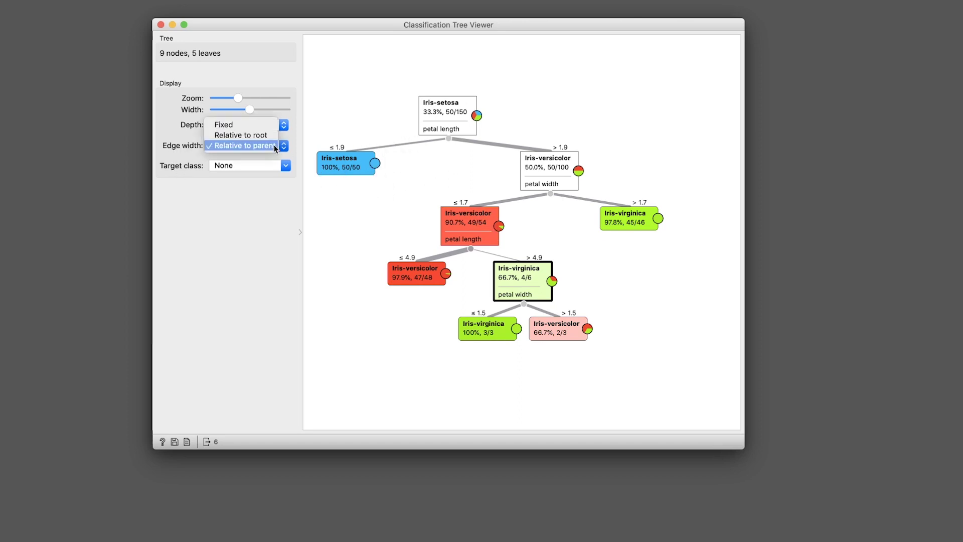
click(237, 136)
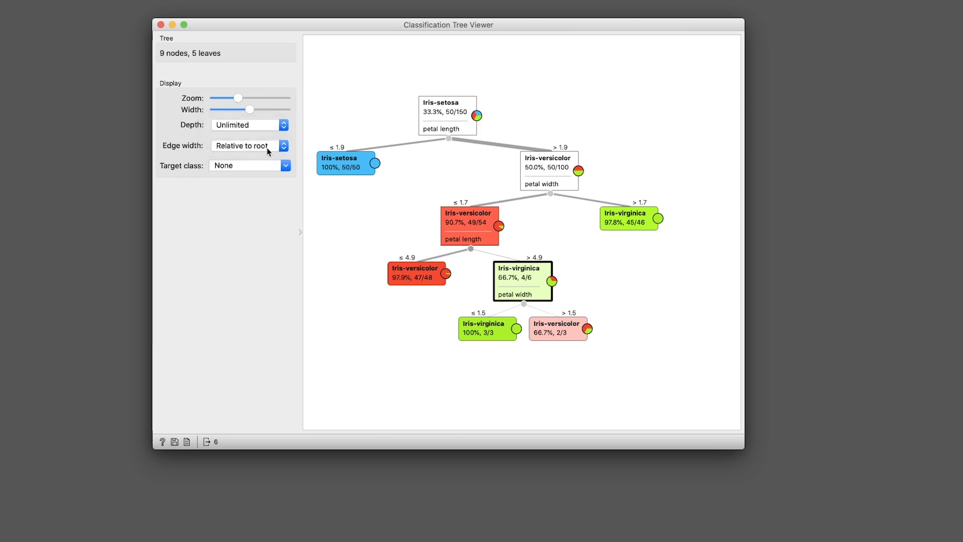
click(236, 145)
click(233, 137)
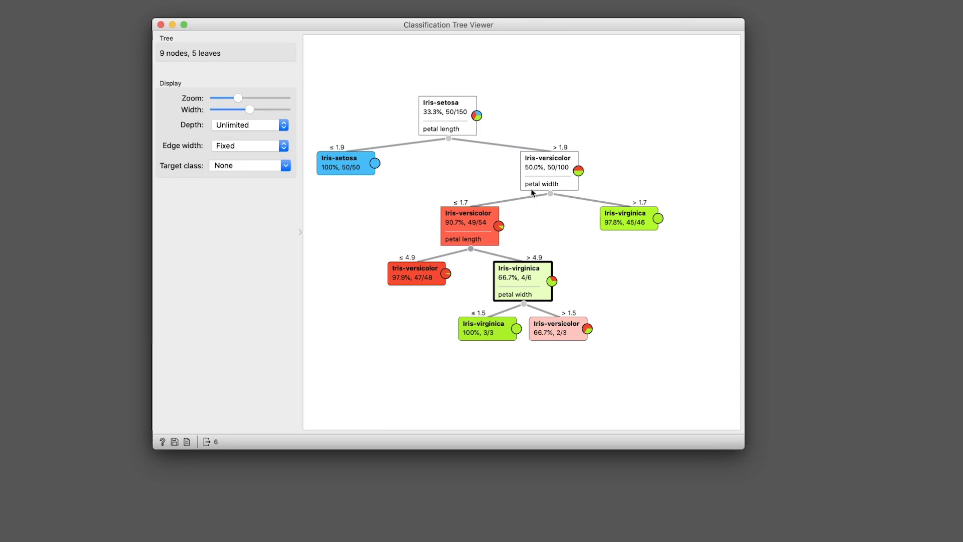
- View the tree with target class Iris-setosa, Iris-versicolor and Iris-virginica in turn, and return the target class to None
click(258, 166)
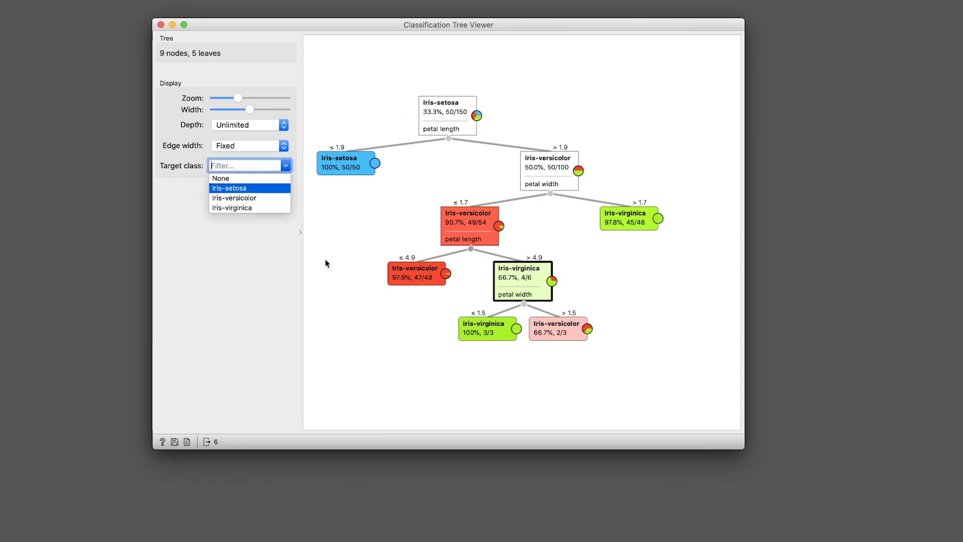
click(232, 192)
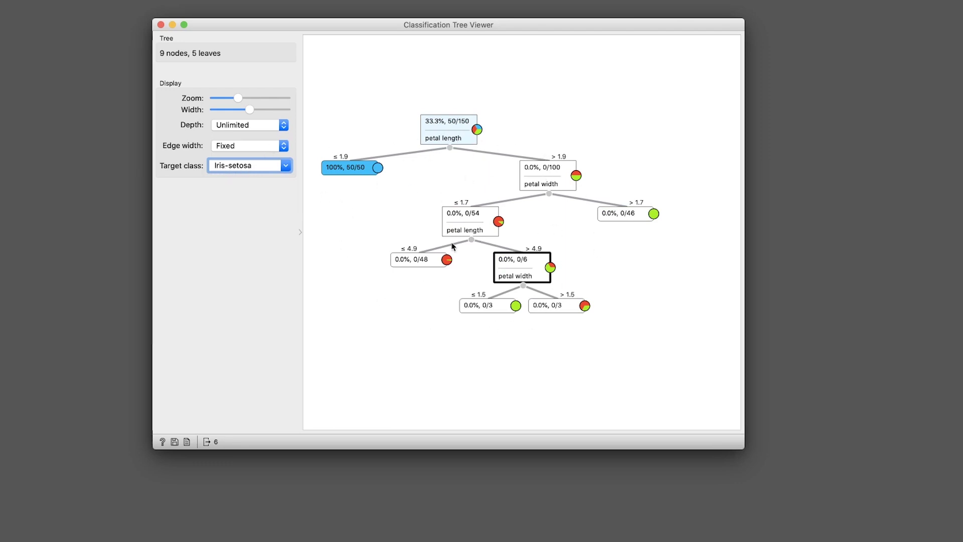
click(254, 170)
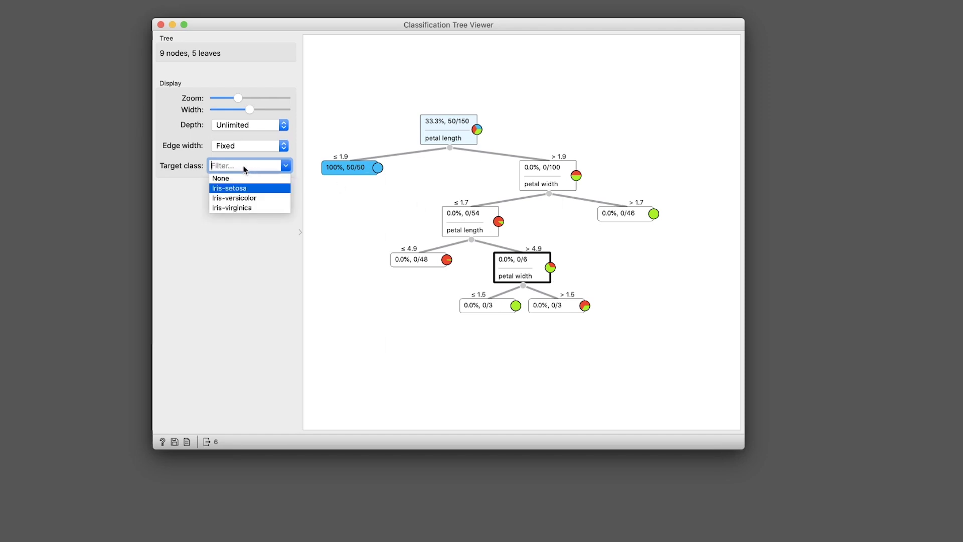
click(254, 198)
click(245, 166)
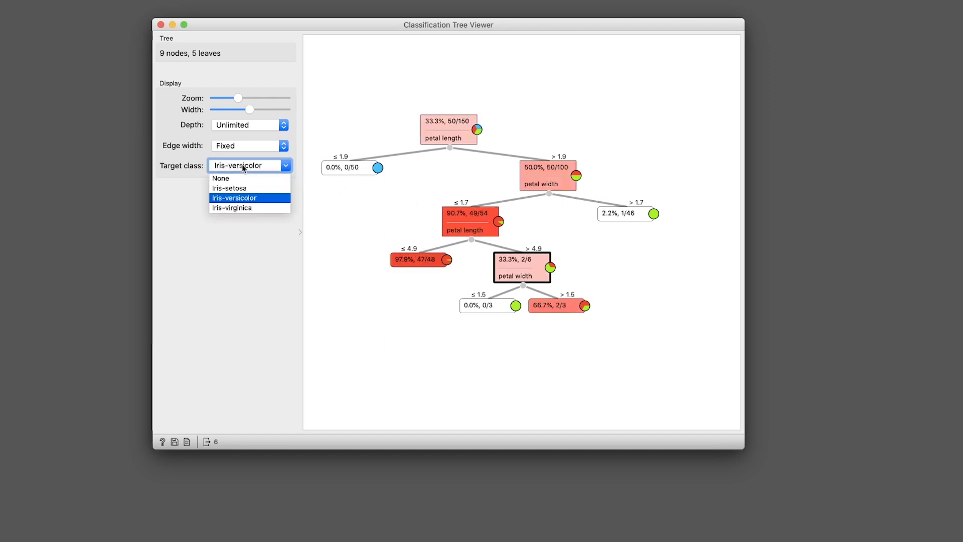
click(238, 209)
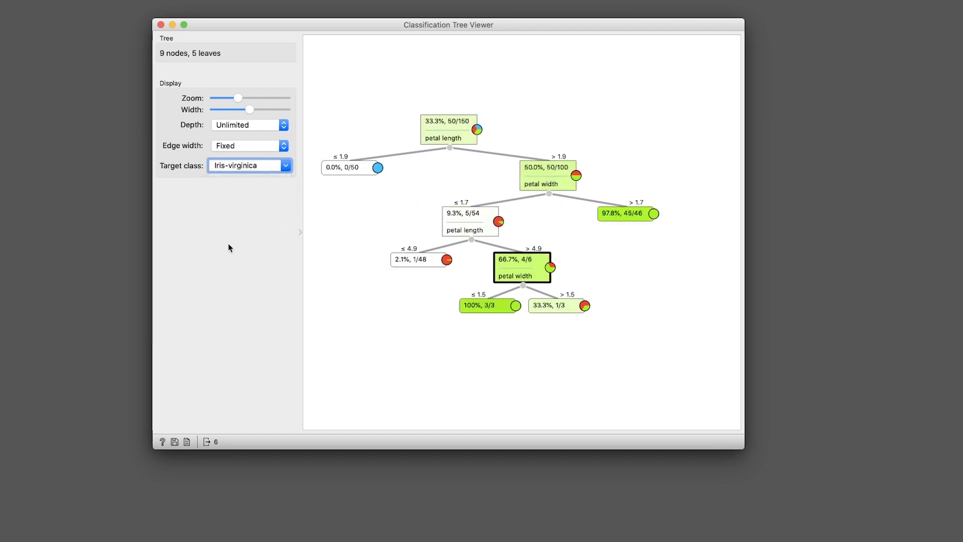
click(266, 171)
click(257, 180)
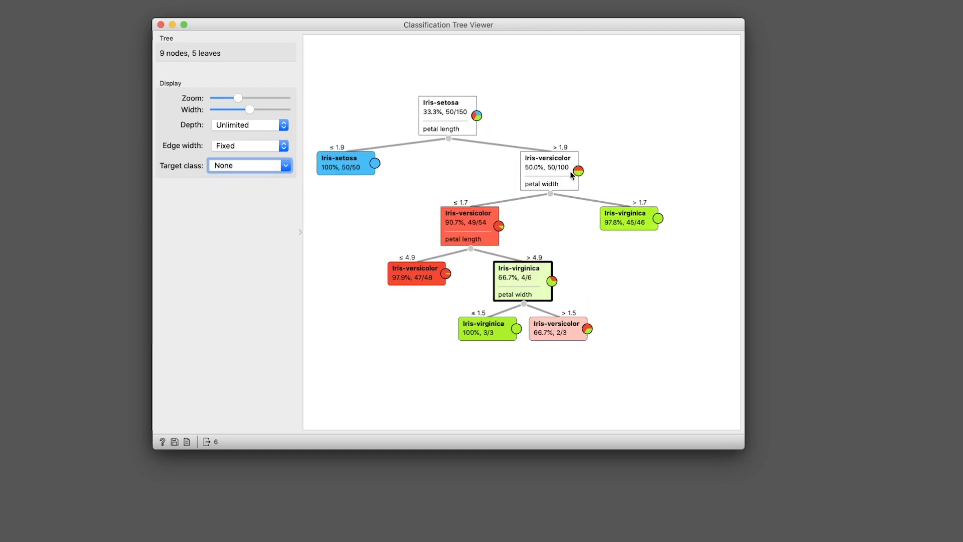
- Save the tree image to the Desktop in Portable Document Format under the name tree
click(175, 441)
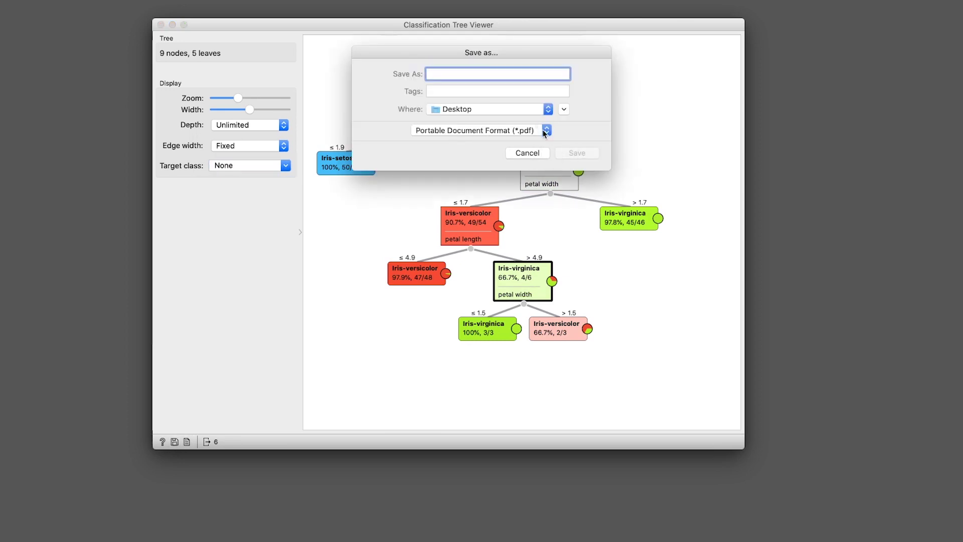
click(542, 130)
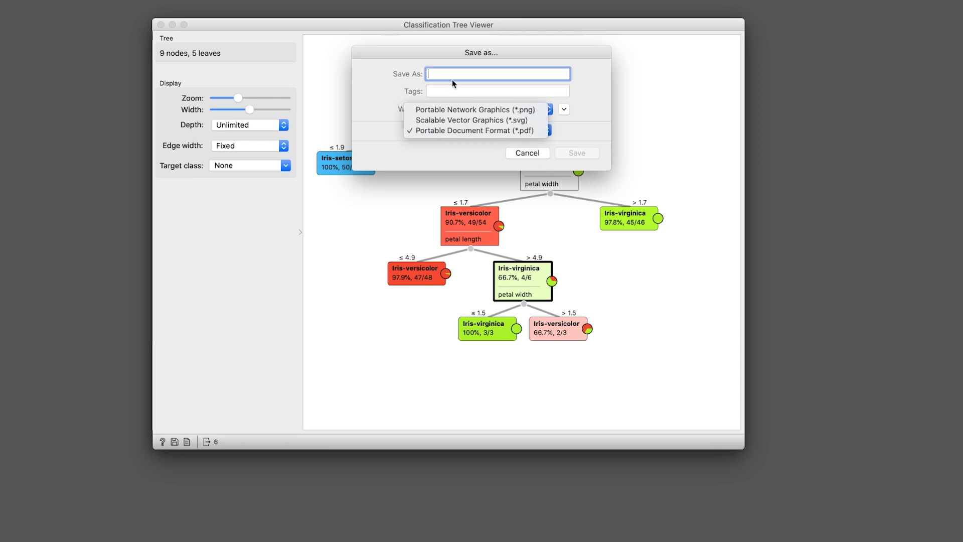
click(435, 131)
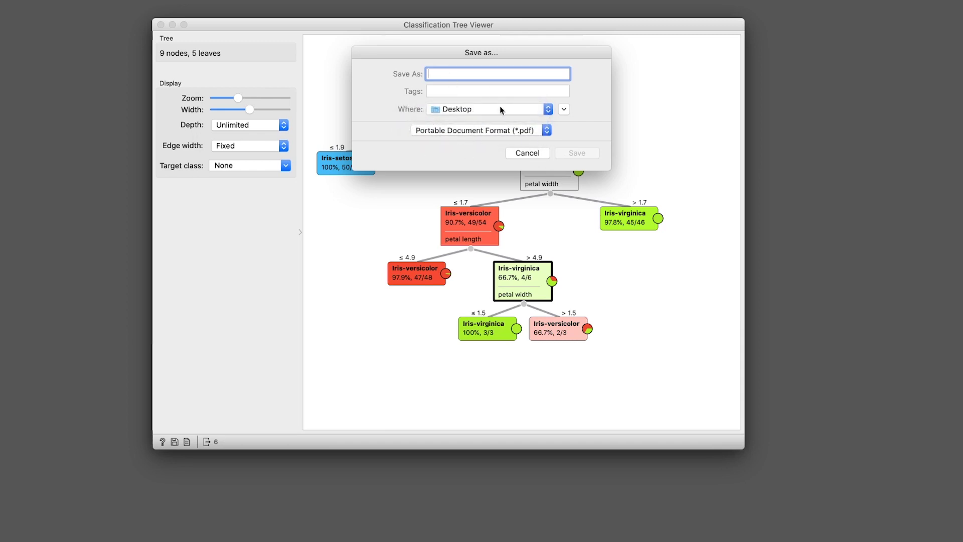
text(tre)
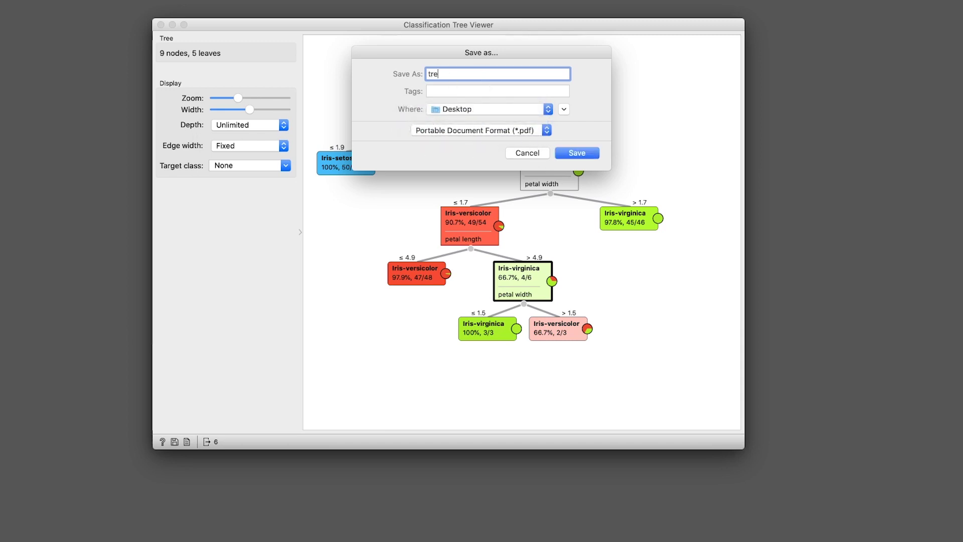
click(575, 155)
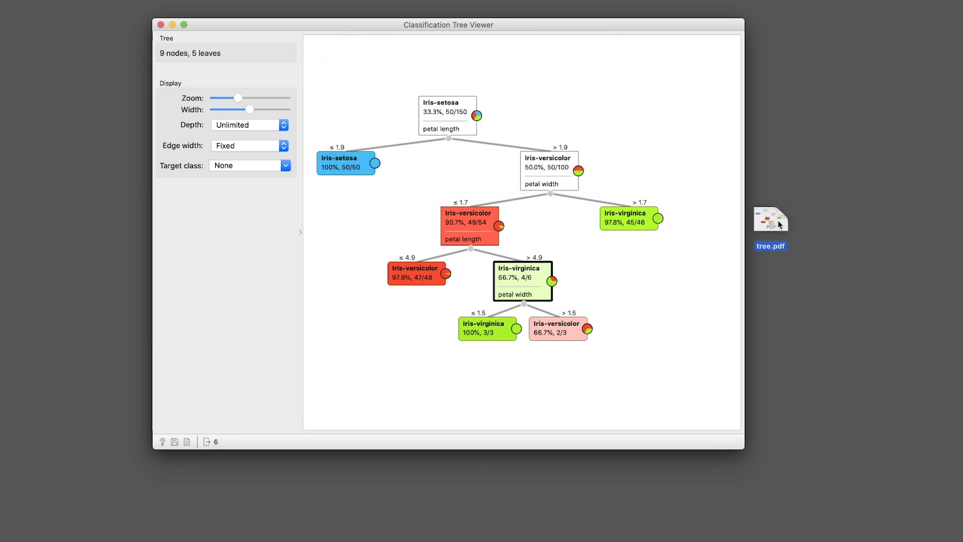
- Preview the exported tree.pdf from the desktop, fit its window on screen to examine the tree, and close it
click(766, 228)
key(space)
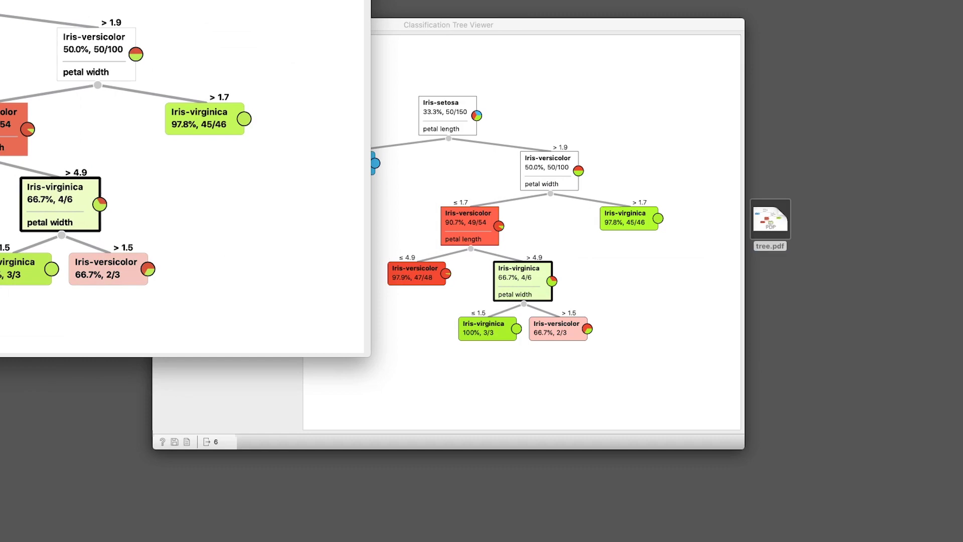
drag(147, 0, 553, 26)
drag(775, 488, 737, 448)
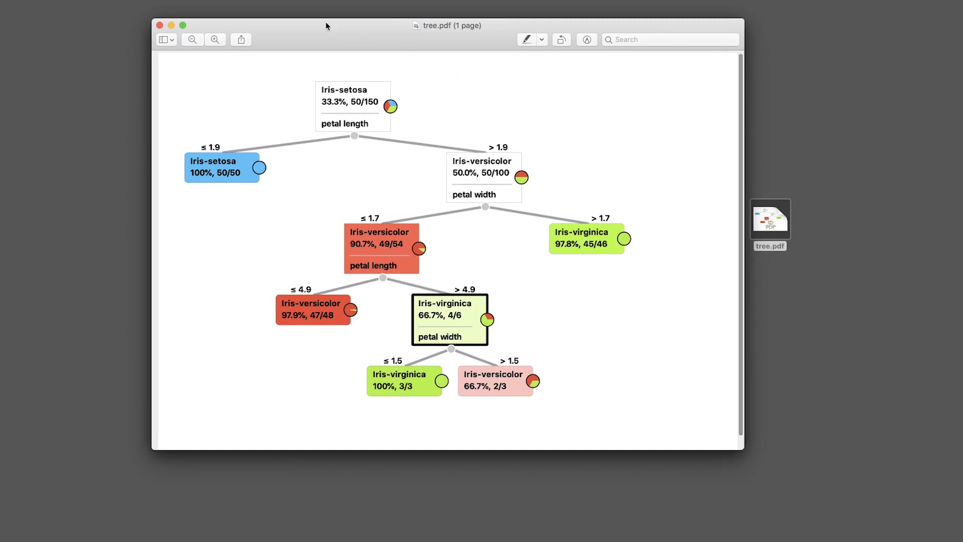
drag(295, 29, 294, 26)
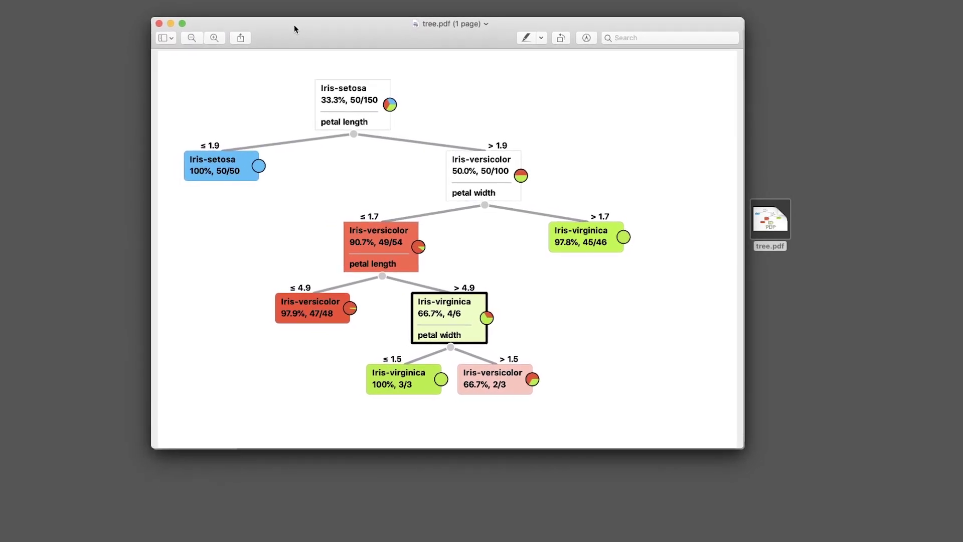
click(158, 23)
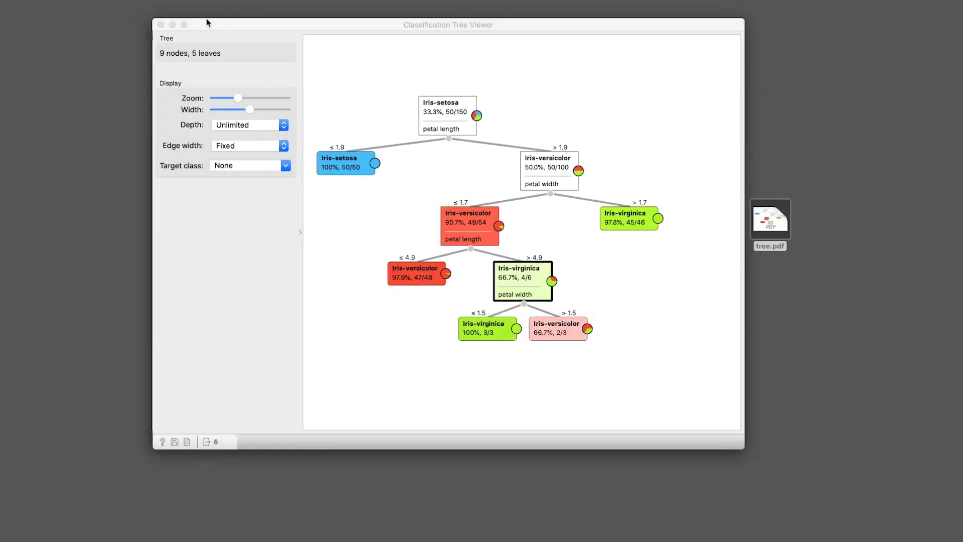
- Close the Classification Tree Viewer, reopen it from the workflow to narrow its window, and close it again
click(160, 25)
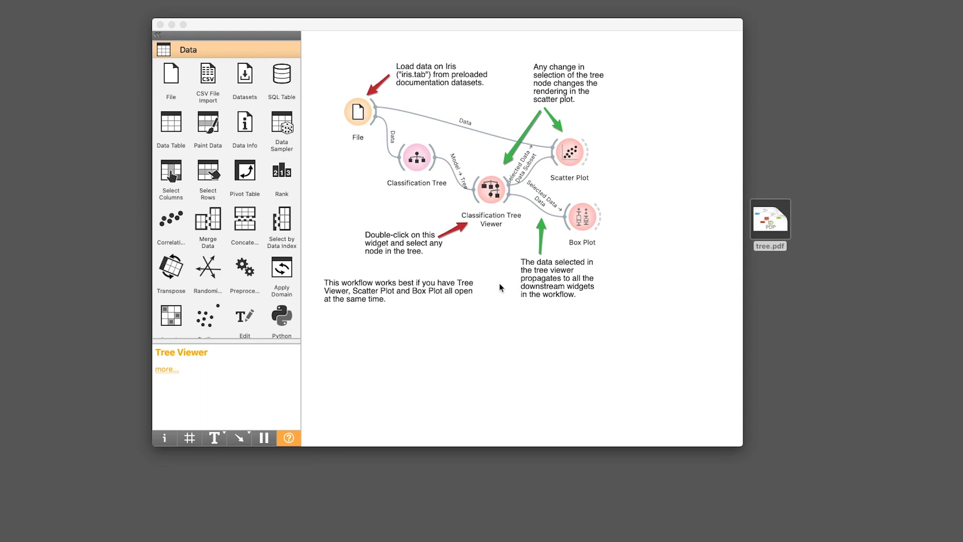
double_click(501, 195)
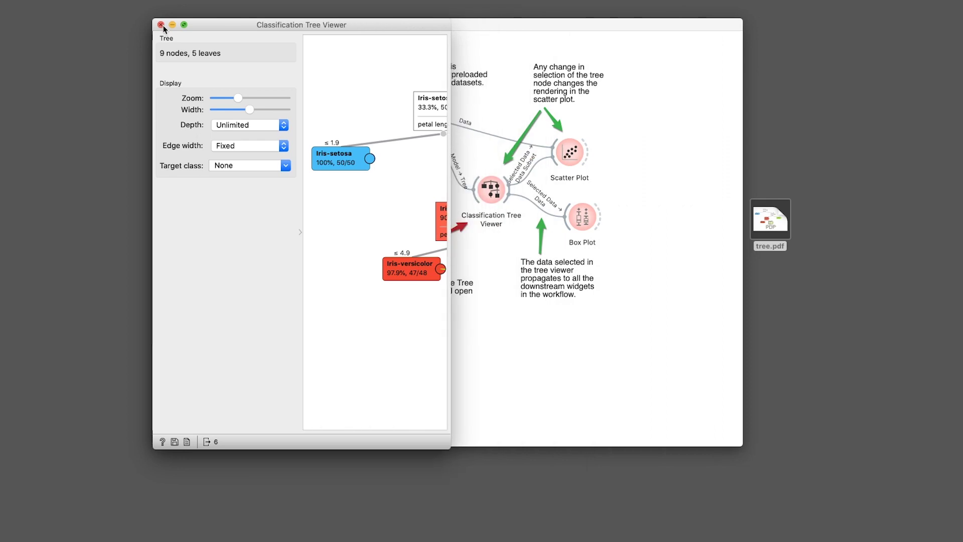
click(161, 25)
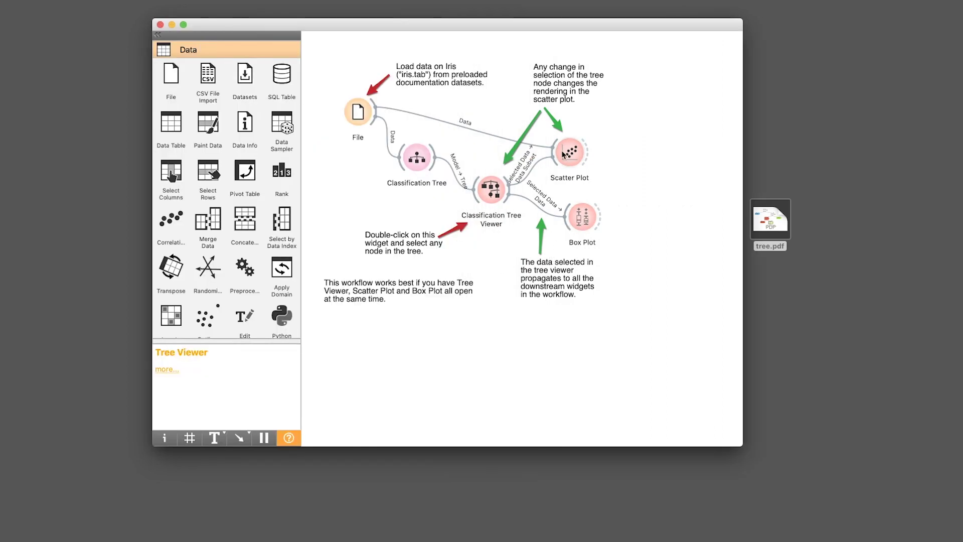
- Open the Box Plot widget, set its display to No comparison, and close it
double_click(582, 220)
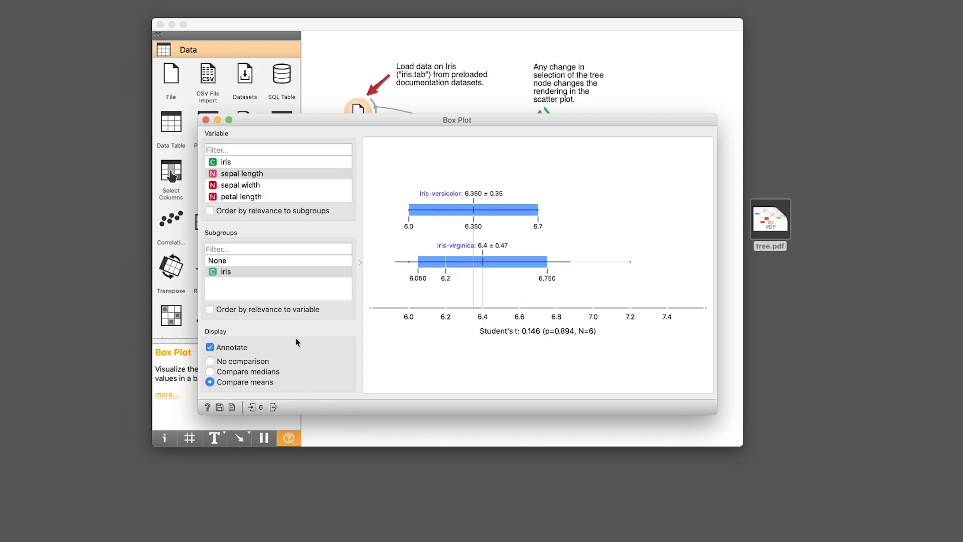
click(241, 362)
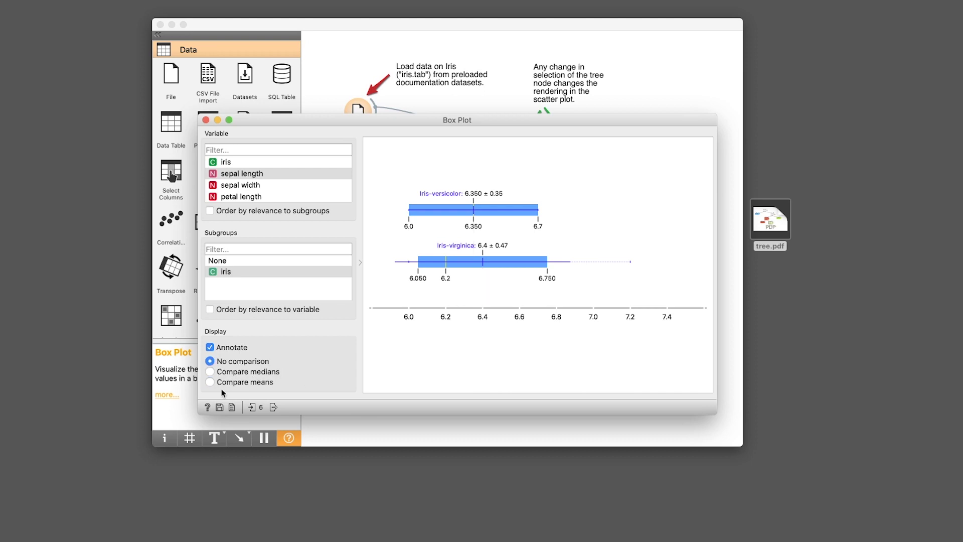
click(205, 119)
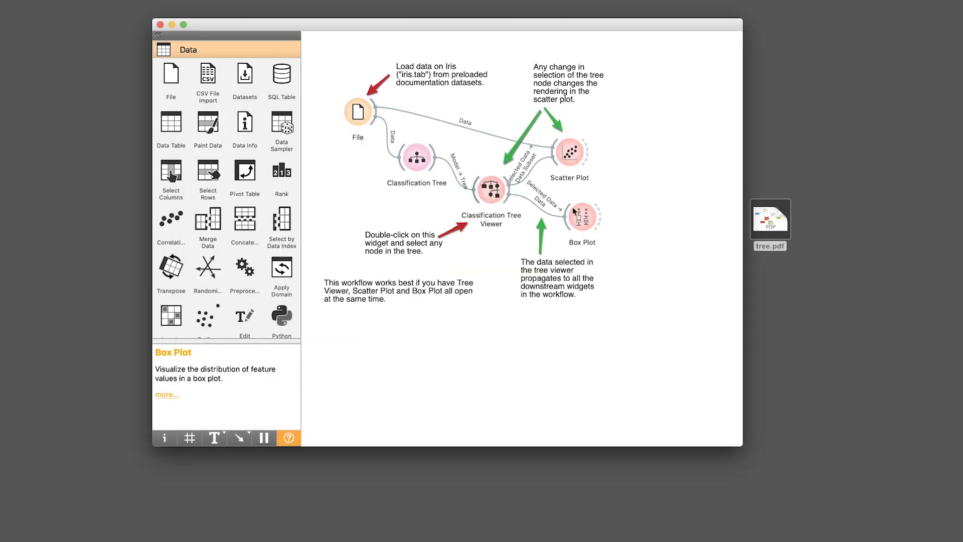
- Open the Scatter Plot widget, shrink its window, and move it aside so the Classification Tree Viewer widget is reachable
double_click(569, 152)
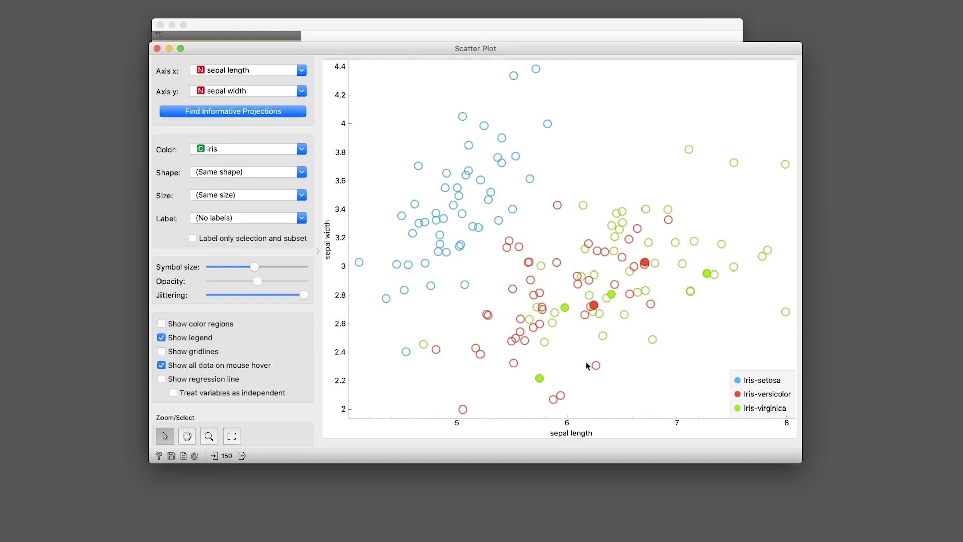
scroll(546, 376, up, 1)
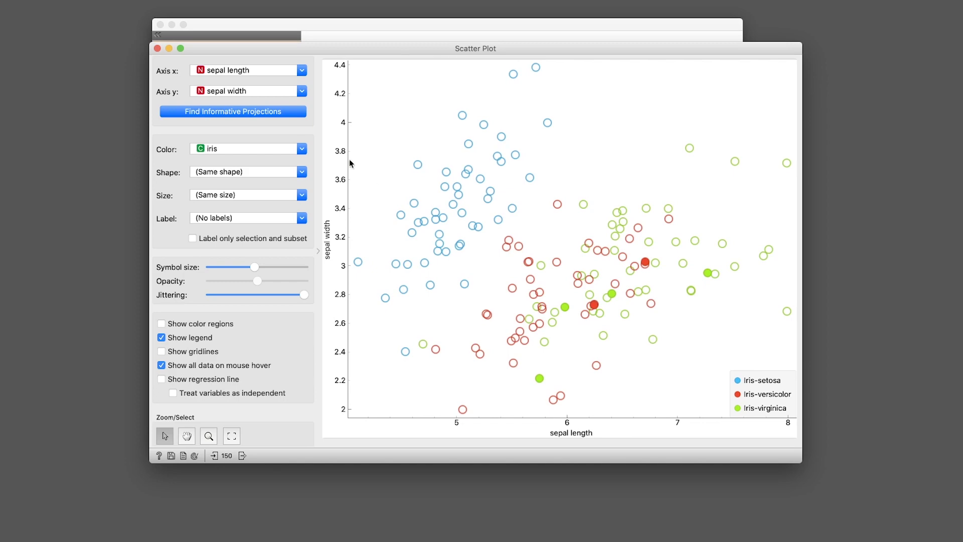
drag(149, 41, 459, 114)
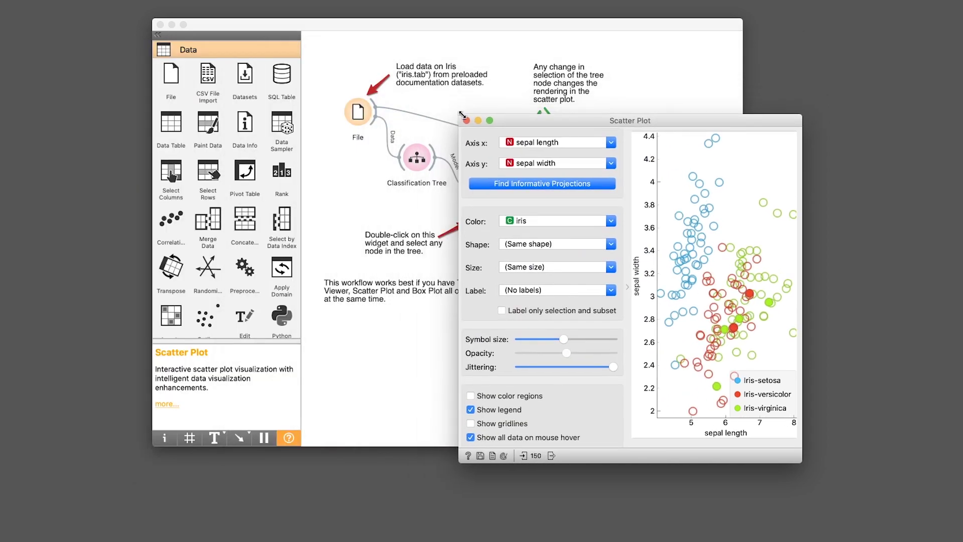
drag(528, 120, 237, 92)
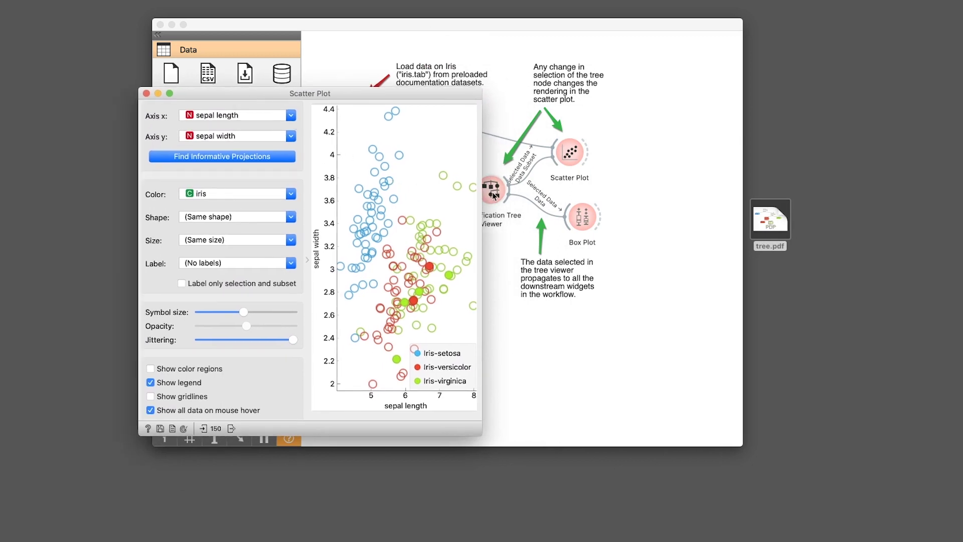
- Open the Classification Tree Viewer and move its window so that it can be used alongside the scatter plot
double_click(494, 196)
drag(296, 27, 490, 27)
scroll(504, 164, right, 5)
scroll(522, 196, left, 4)
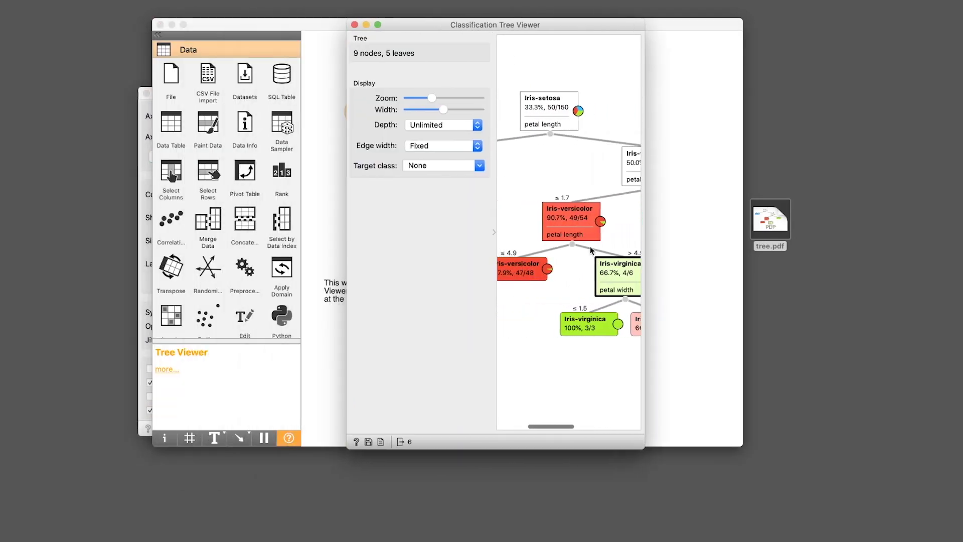
- Select the Iris-versicolor node on the ≤ 1.7 branch and bring the scatter plot forward, repositioning and enlarging its window
click(547, 221)
click(142, 287)
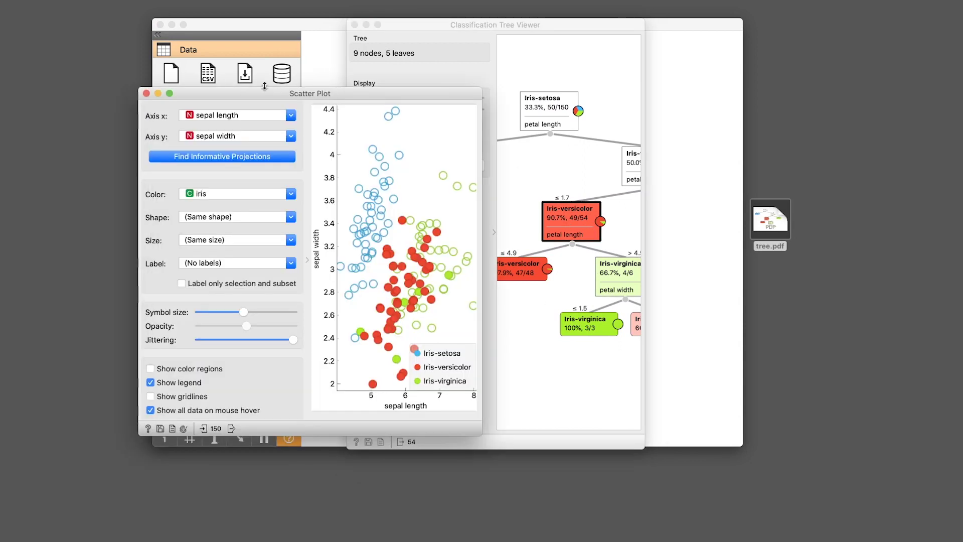
drag(259, 92, 307, 47)
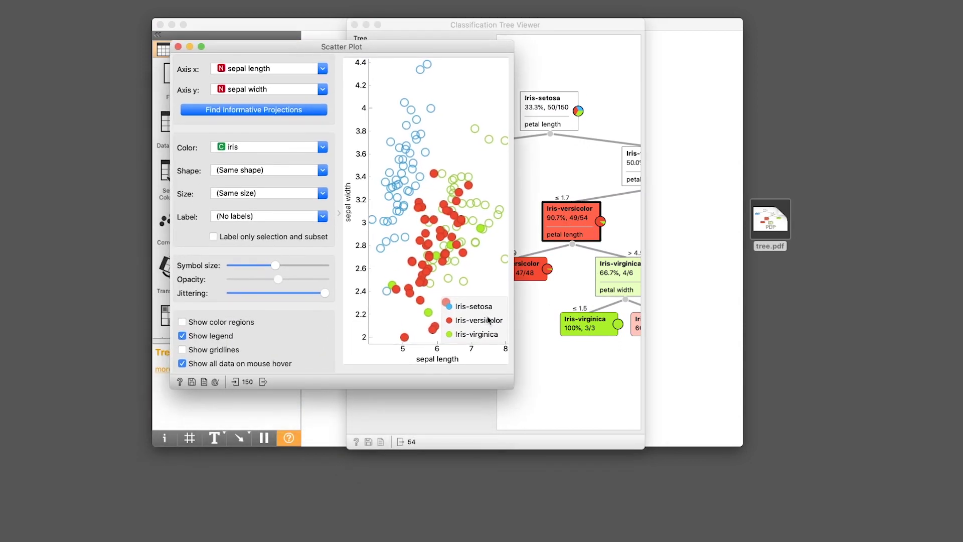
drag(510, 387, 543, 404)
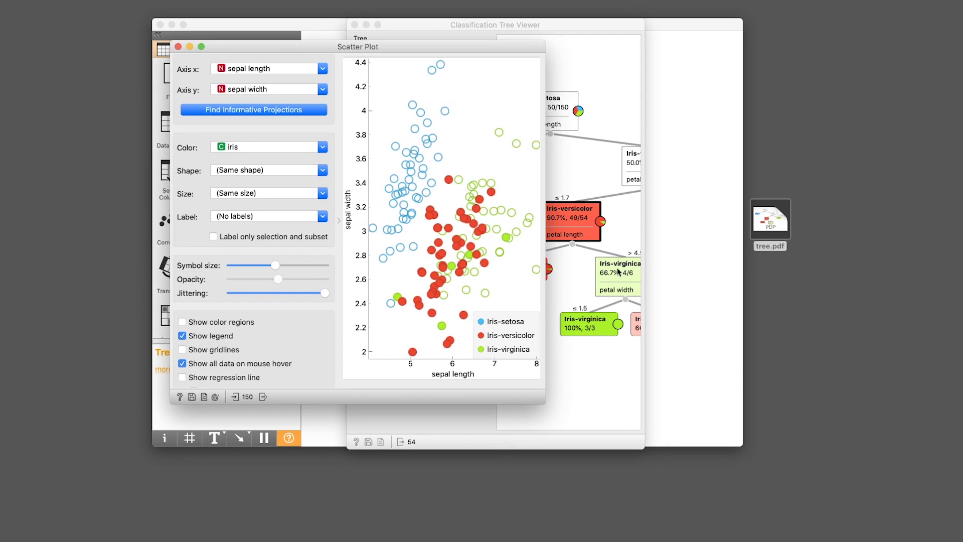
- Select the root node of the tree and bring the scatter plot to the front
click(562, 109)
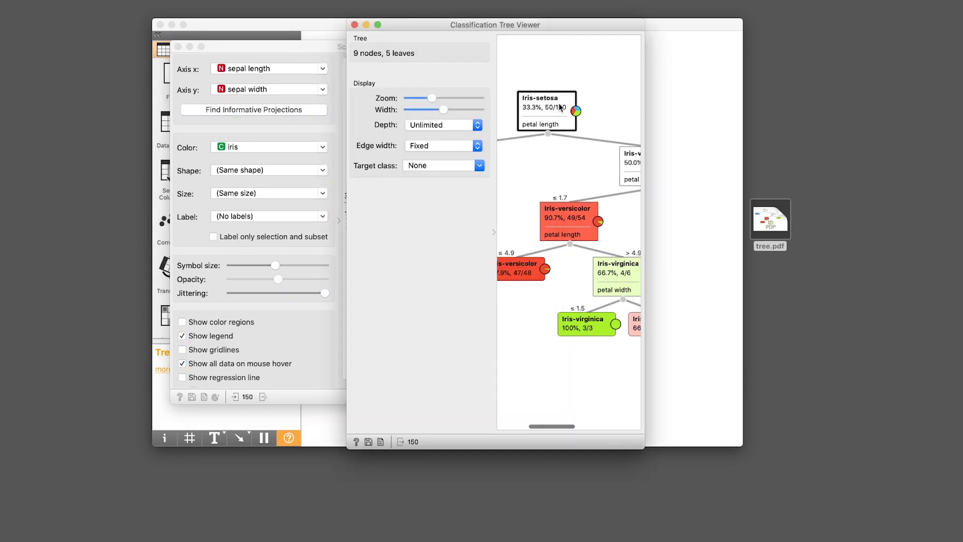
click(323, 51)
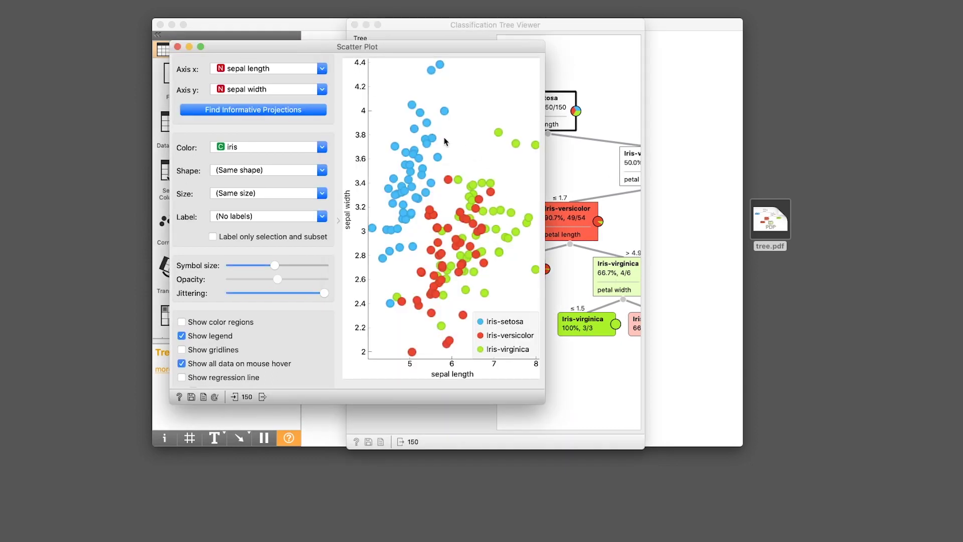
- Select the Iris-versicolor node on the > 1.9 branch of the tree and bring the scatter plot to the front
click(574, 177)
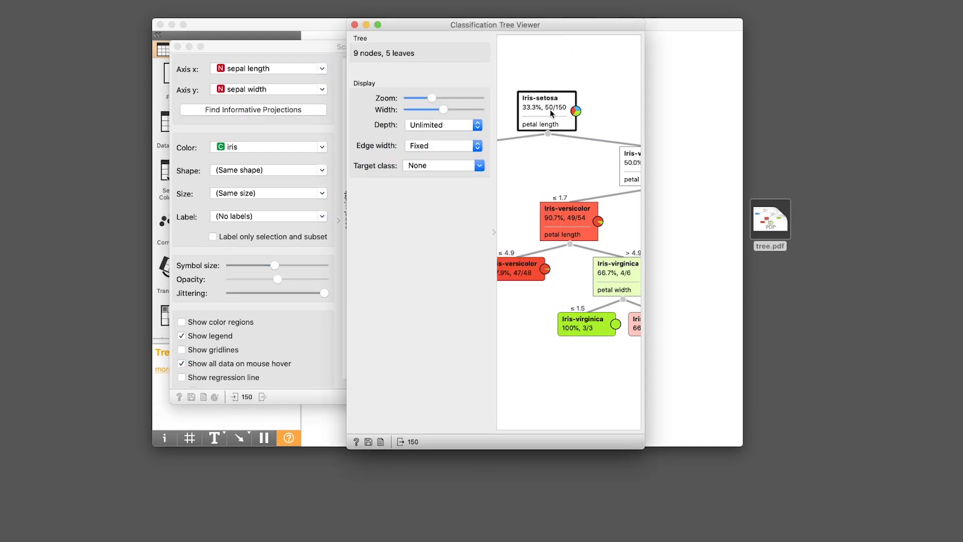
scroll(583, 171, right, 3)
click(583, 171)
click(273, 51)
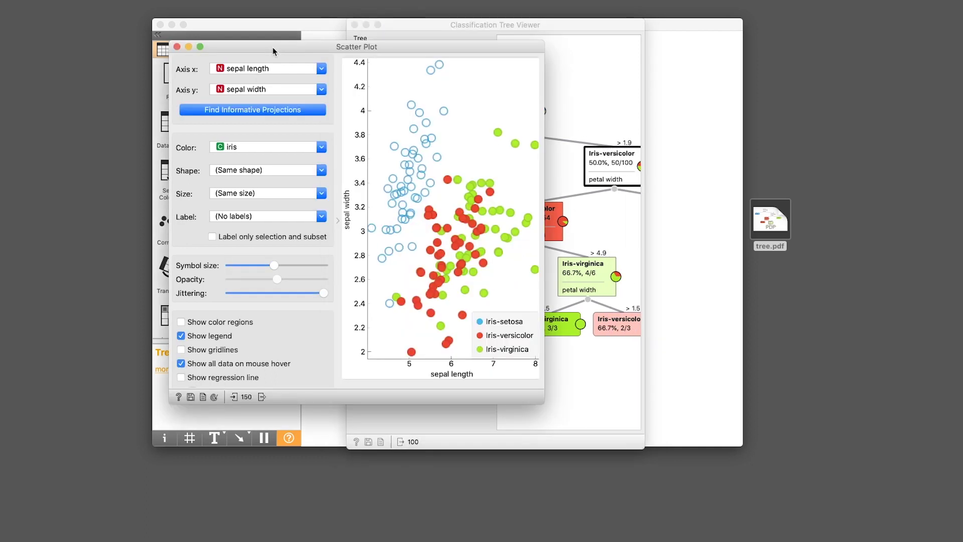
- Clear the node selection in the tree and examine all the data points in the scatter plot
click(576, 174)
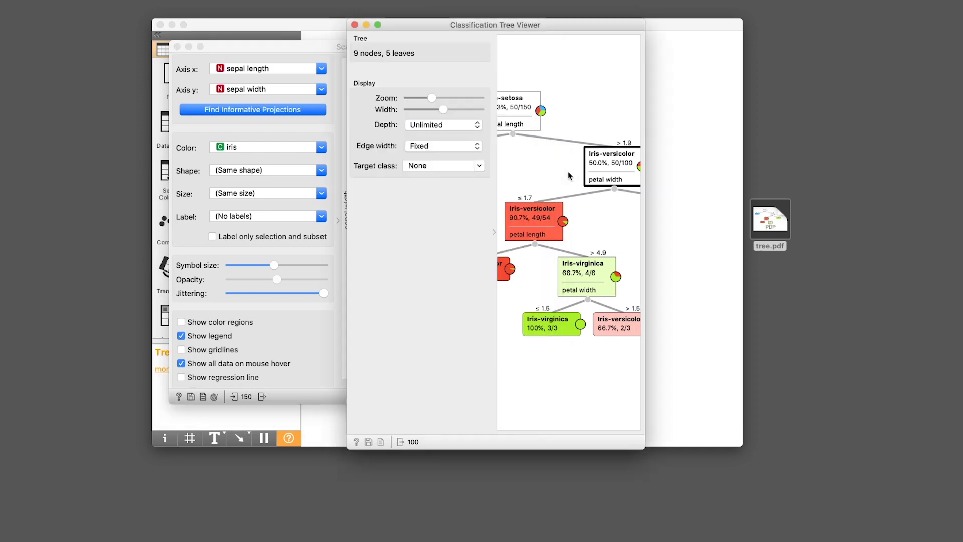
click(289, 50)
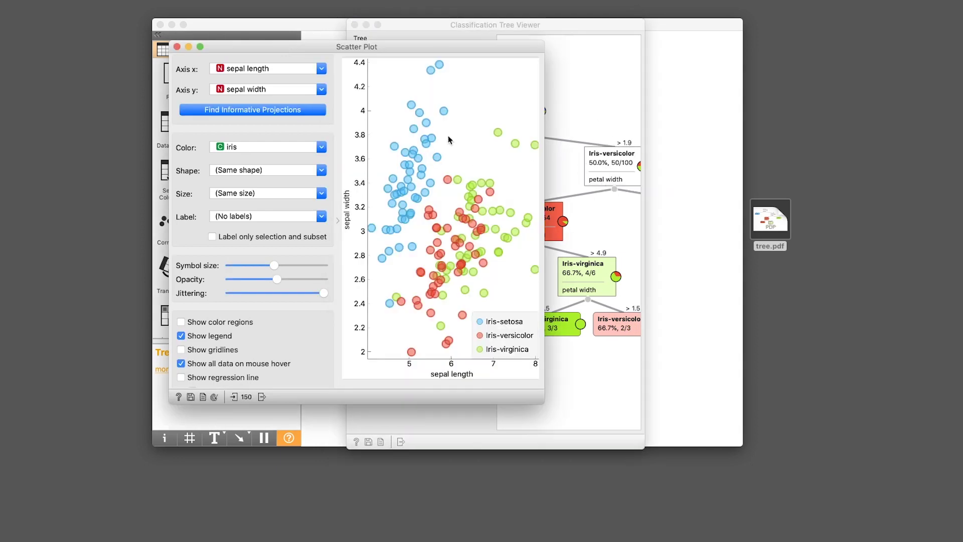
click(614, 229)
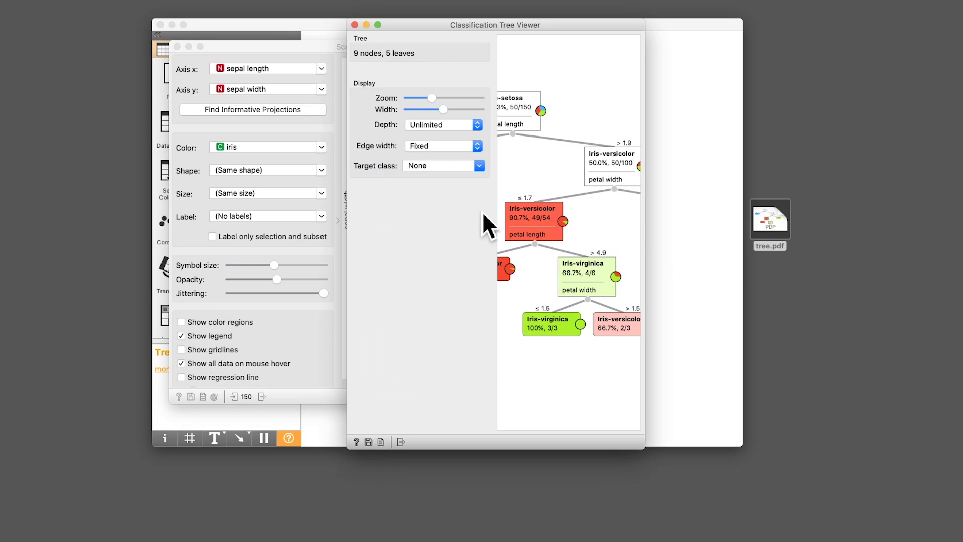
click(267, 56)
scroll(437, 279, down, 3)
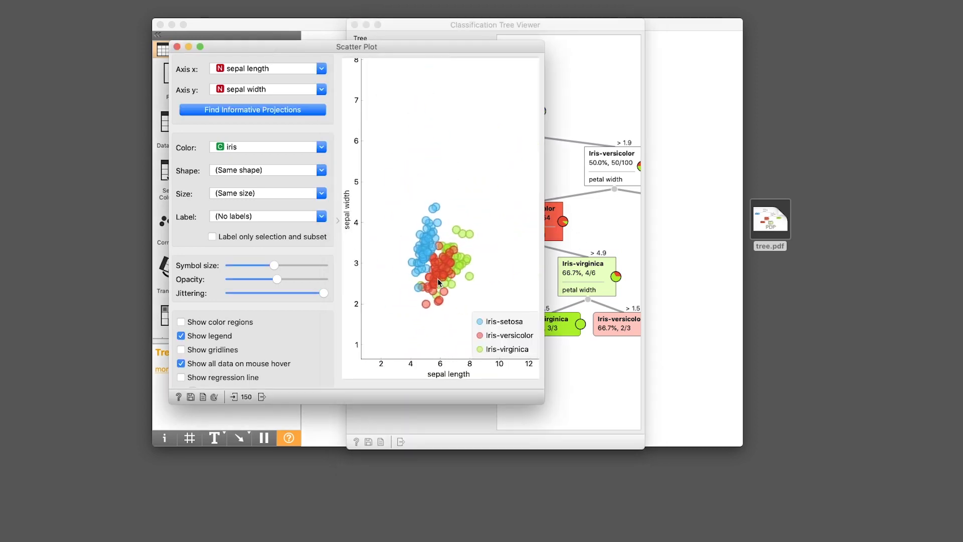
scroll(437, 279, up, 3)
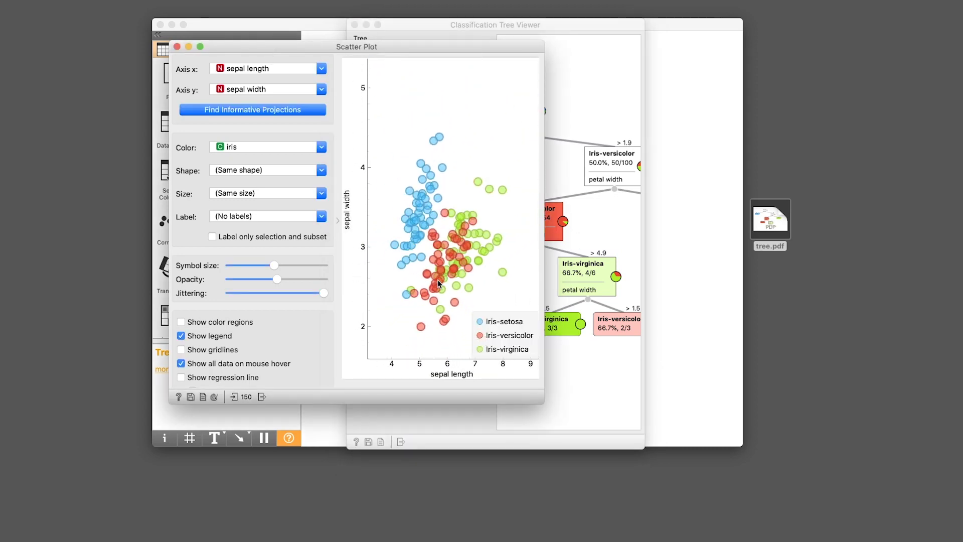
- Select the Iris-versicolor leaf on the > 1.5 branch and bring the scatter plot forward, enlarging and repositioning its window
click(615, 392)
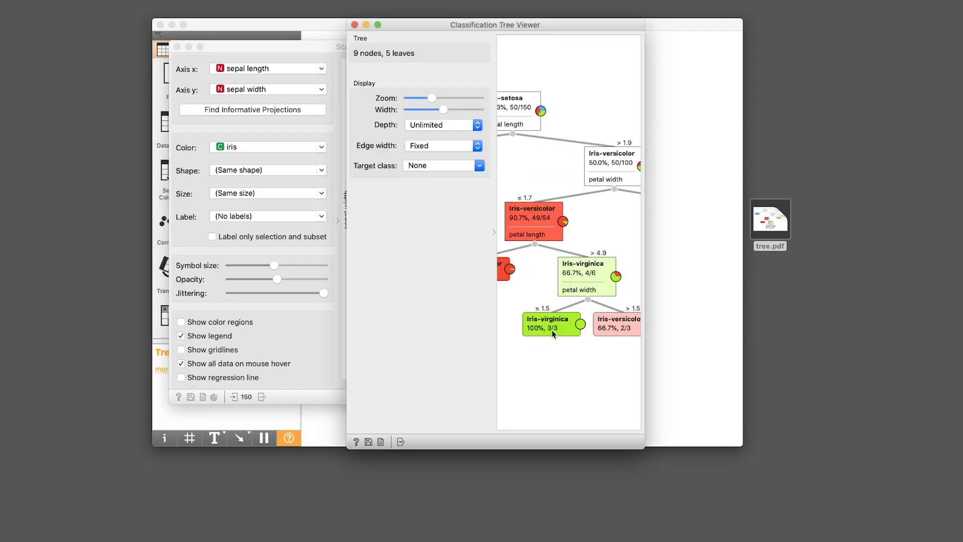
click(614, 329)
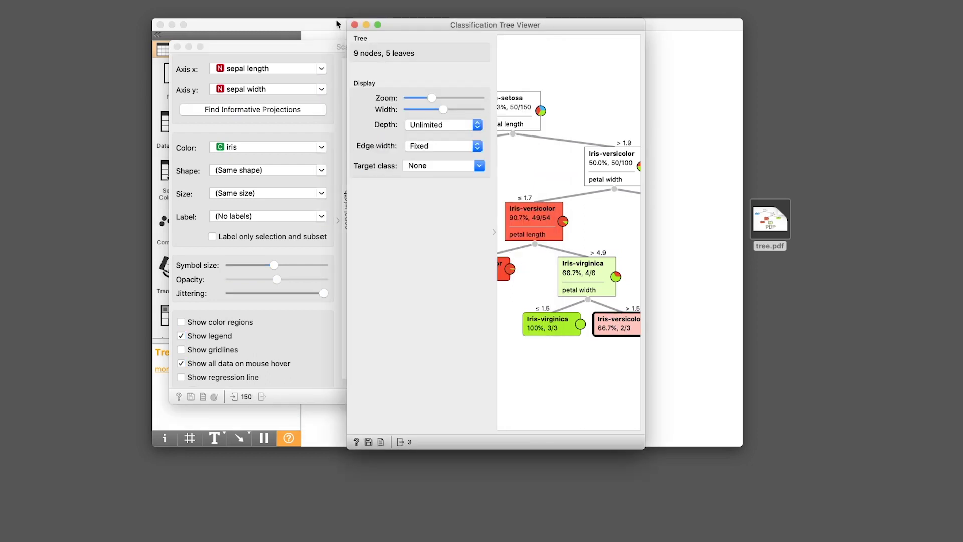
click(316, 47)
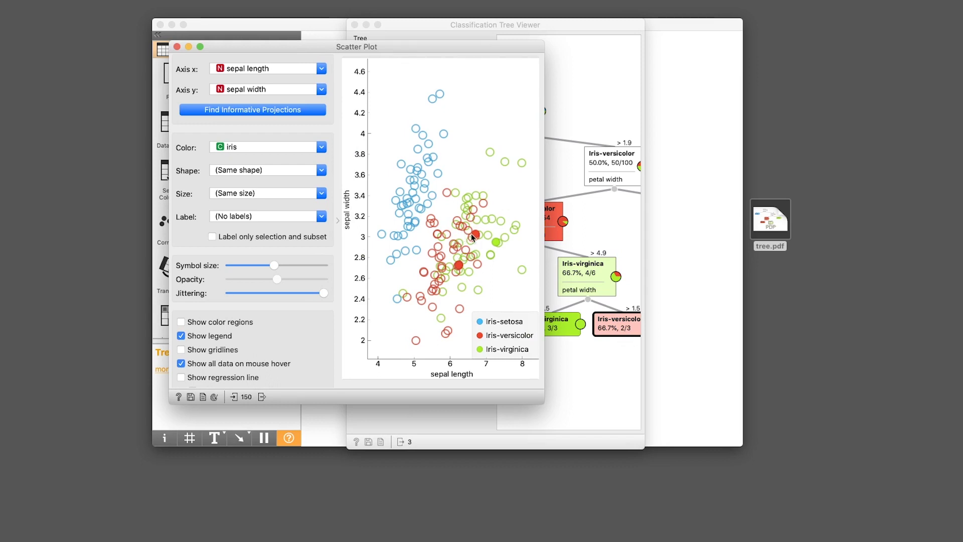
drag(543, 401, 622, 412)
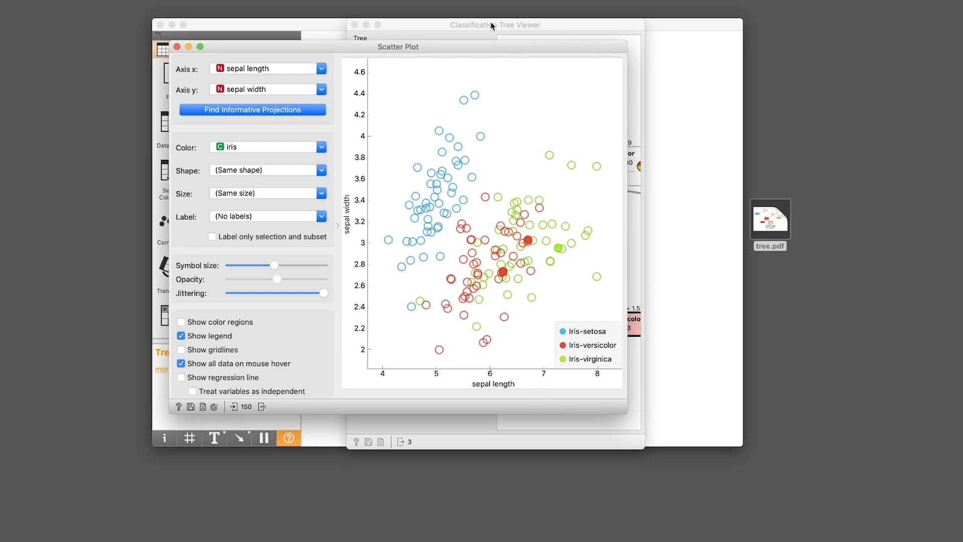
drag(489, 47, 474, 25)
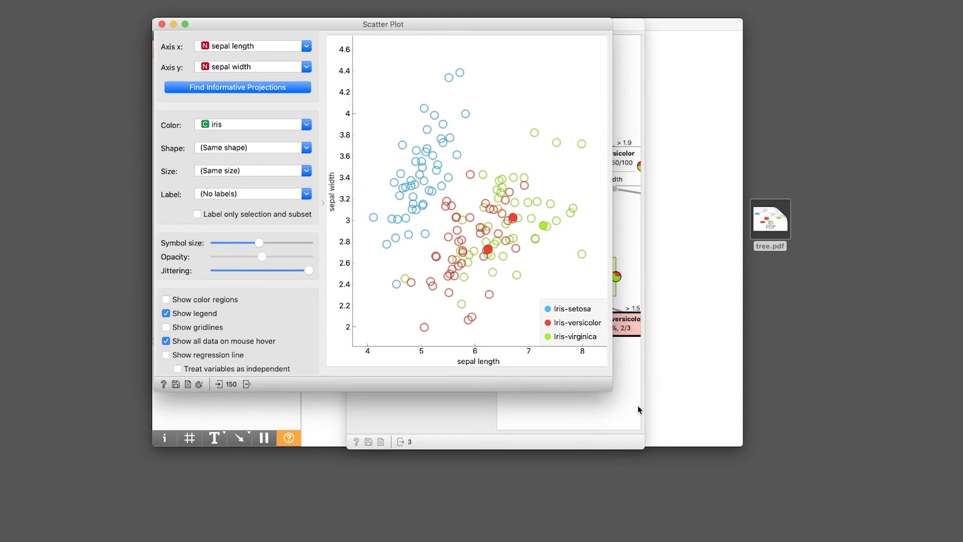
- Select both leaves of the petal width split together with their Iris-virginica parent and the Iris-versicolor node on the ≤ 1.7 branch
click(591, 398)
click(545, 326)
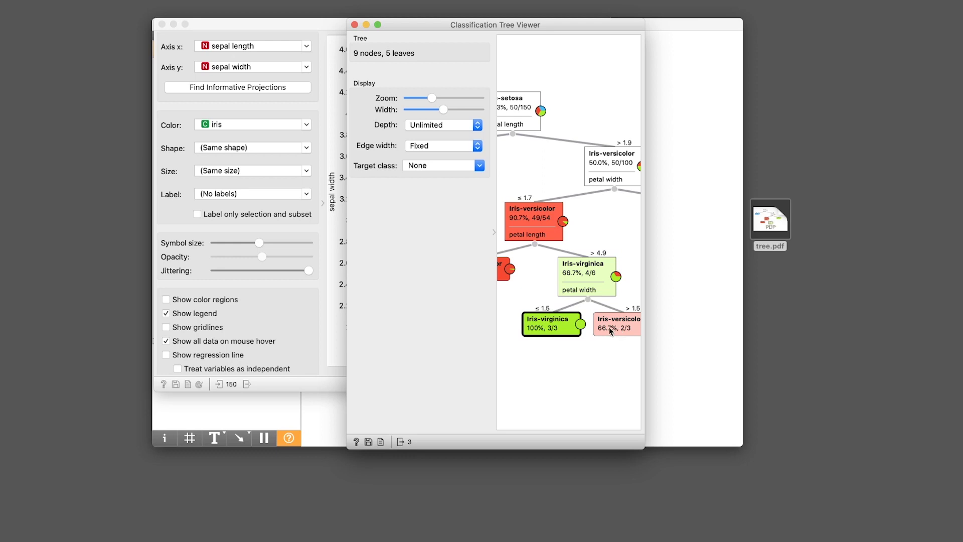
click(614, 325)
super+click(552, 326)
click(588, 288)
click(534, 221)
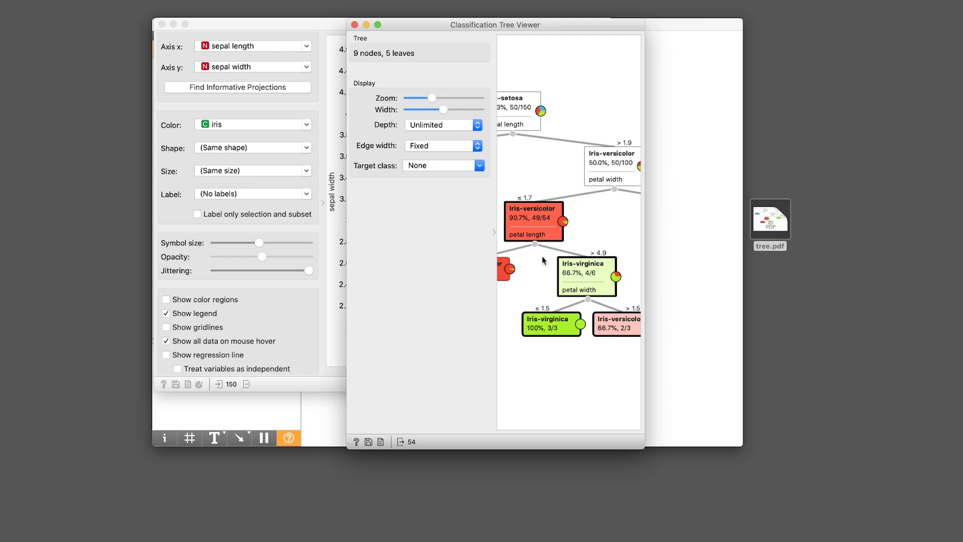
- Close the Scatter Plot and Classification Tree Viewer windows to return to the workflow canvas
click(316, 37)
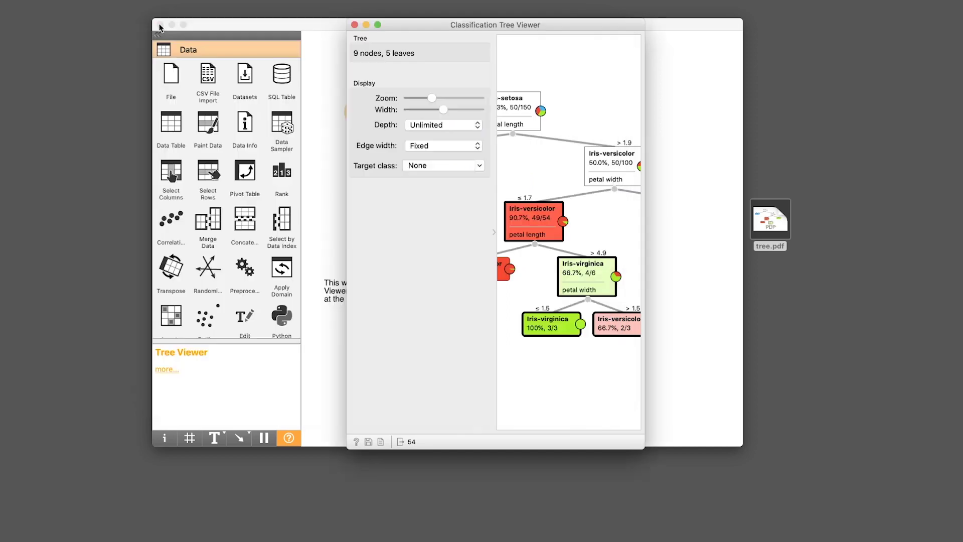
click(162, 24)
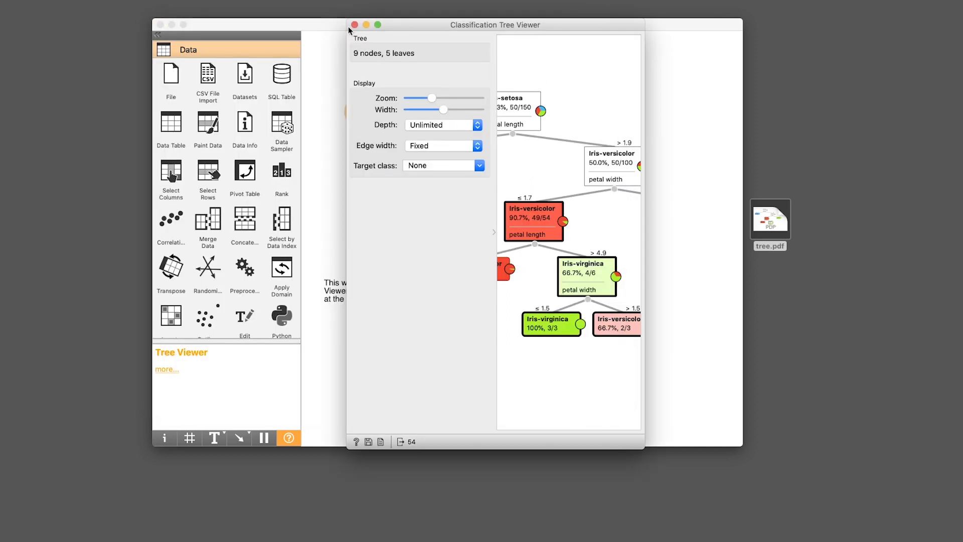
click(354, 24)
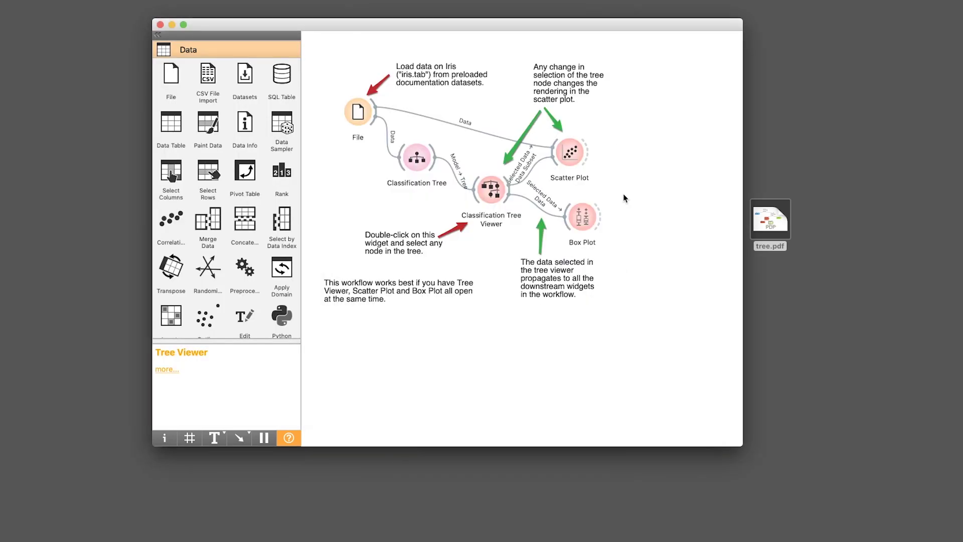